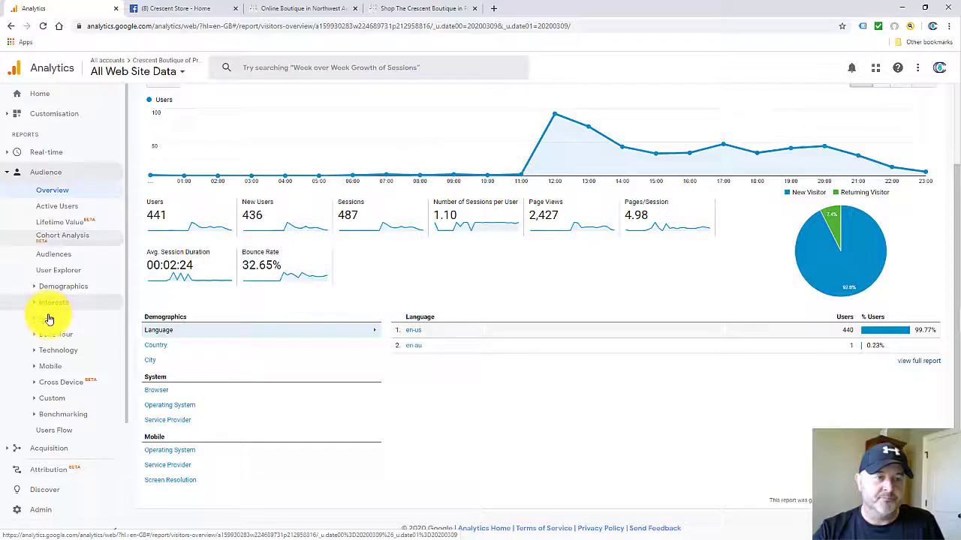
Open the audience Geo Location report and drill down into the United States to list its regions.
click(48, 320)
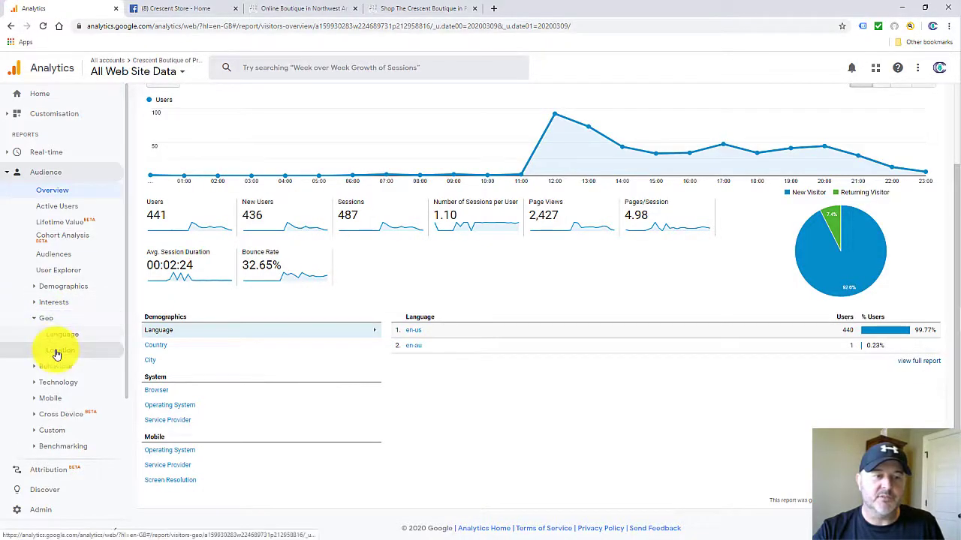
click(57, 352)
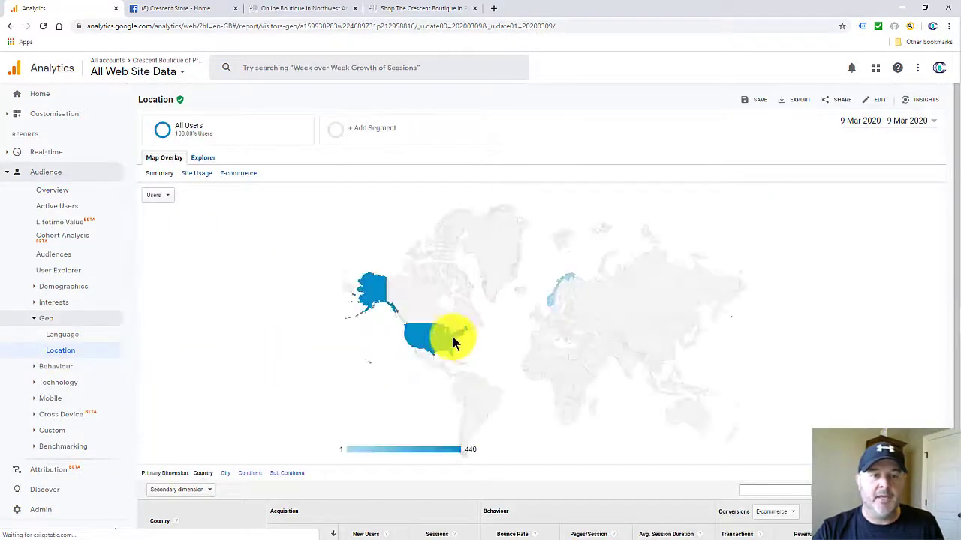
scroll(444, 340, down, 2)
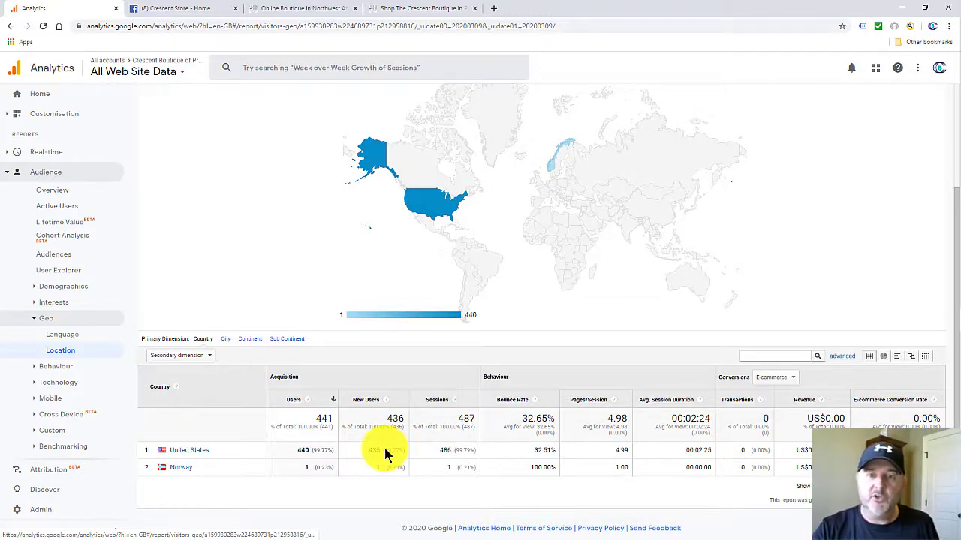
click(189, 453)
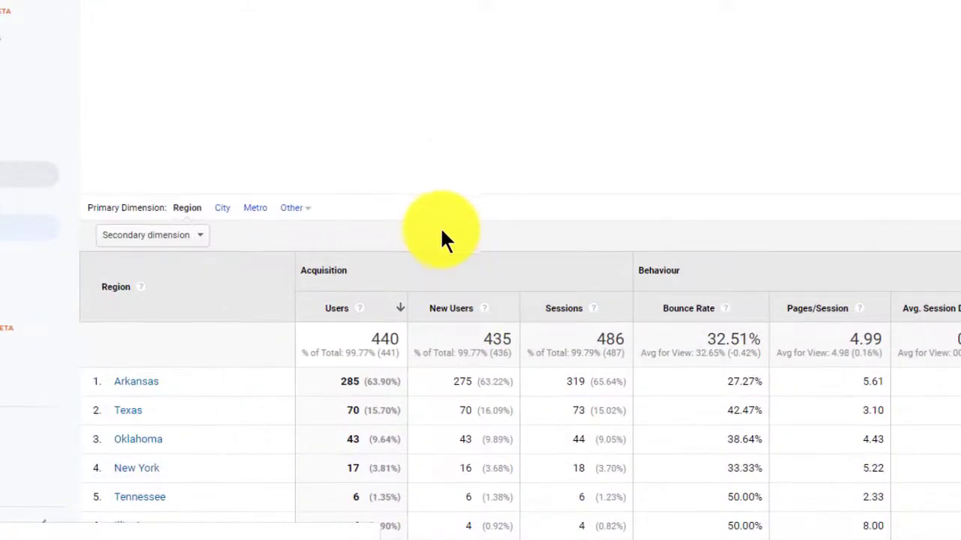
Review the users by region and add Source/Medium as the table's secondary dimension.
scroll(440, 229, down, 3)
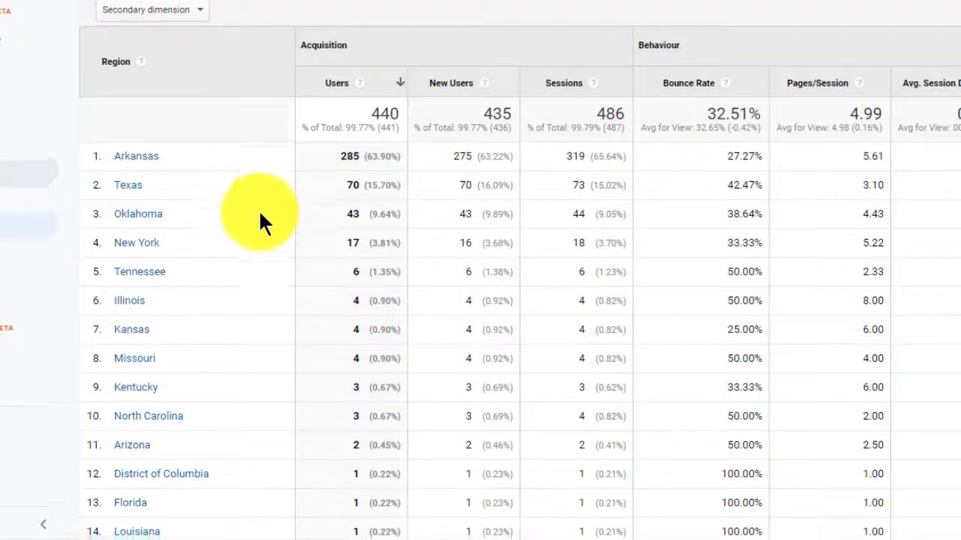
scroll(259, 221, down, 3)
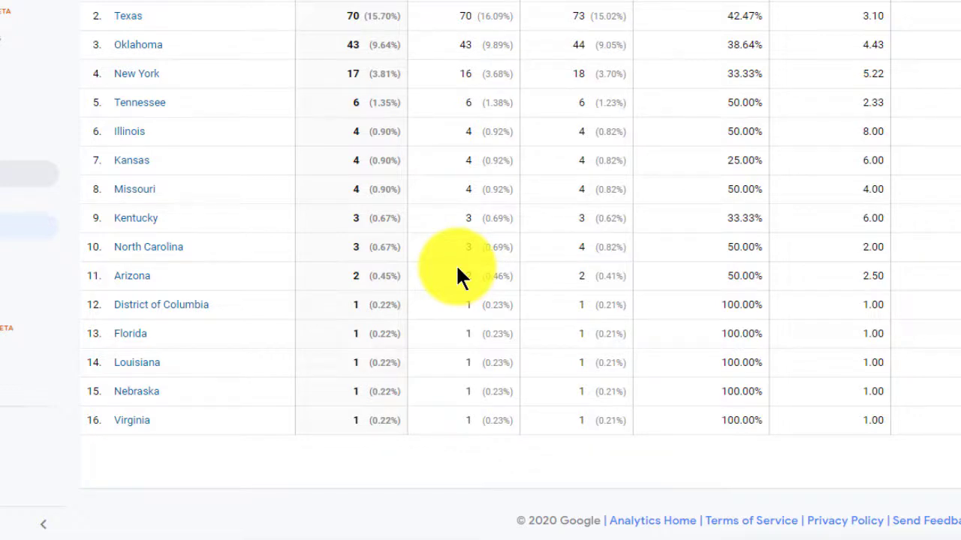
scroll(455, 266, up, 2)
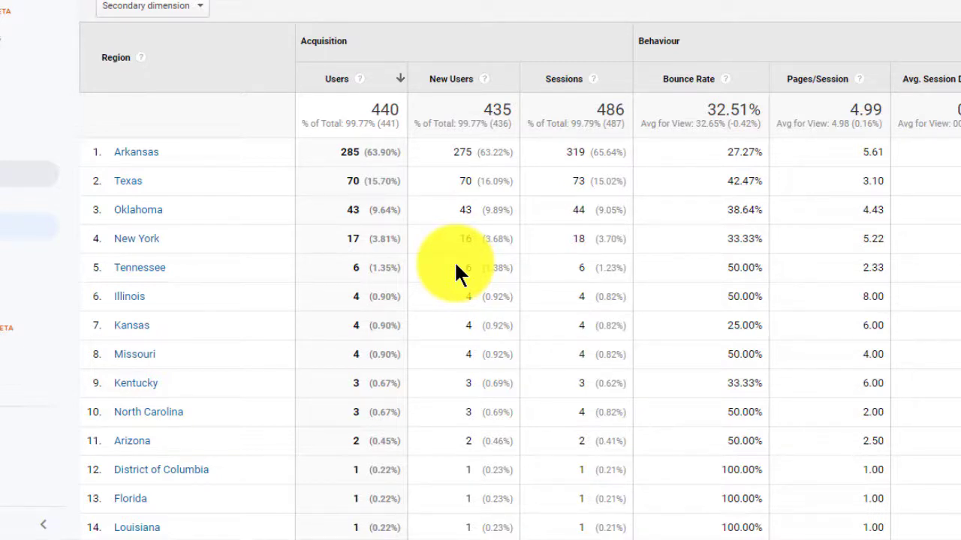
scroll(338, 229, down, 2)
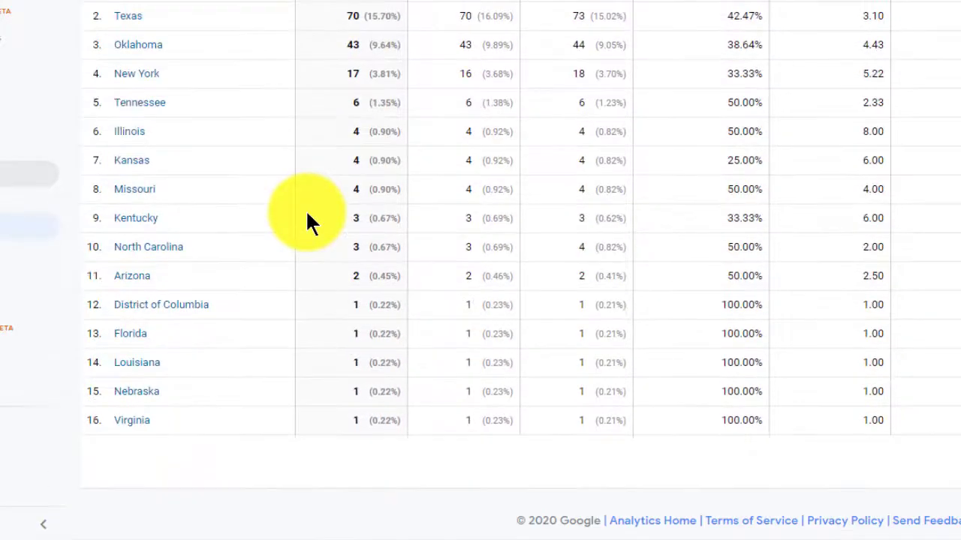
scroll(204, 33, up, 1)
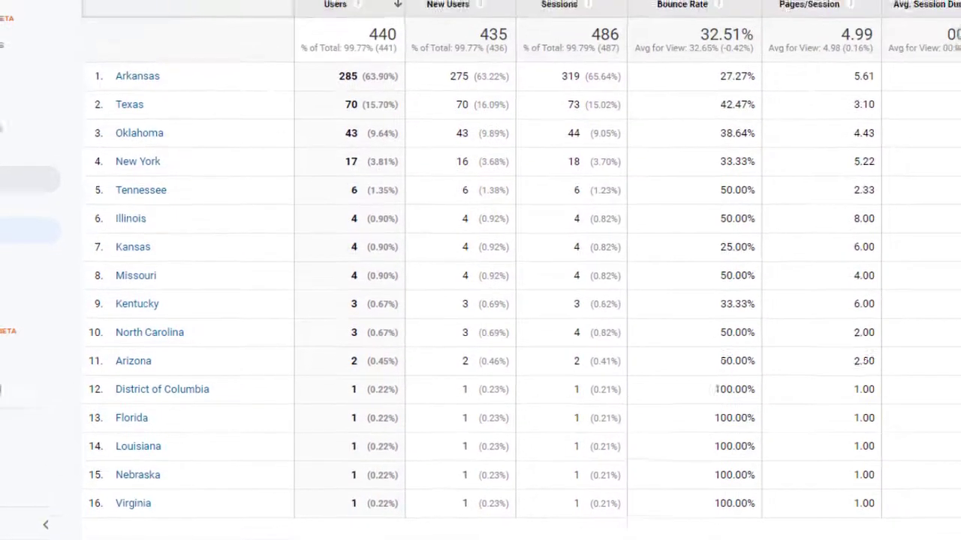
click(210, 169)
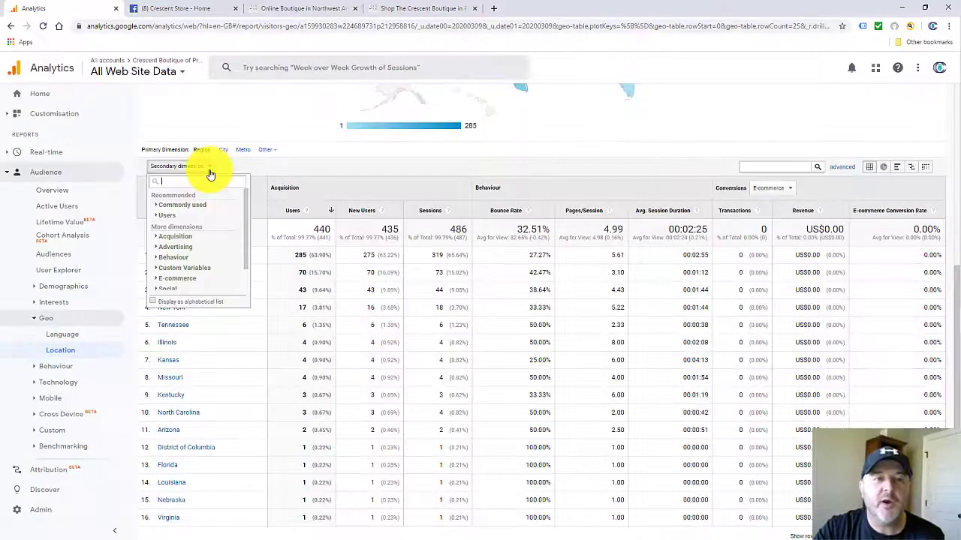
click(182, 205)
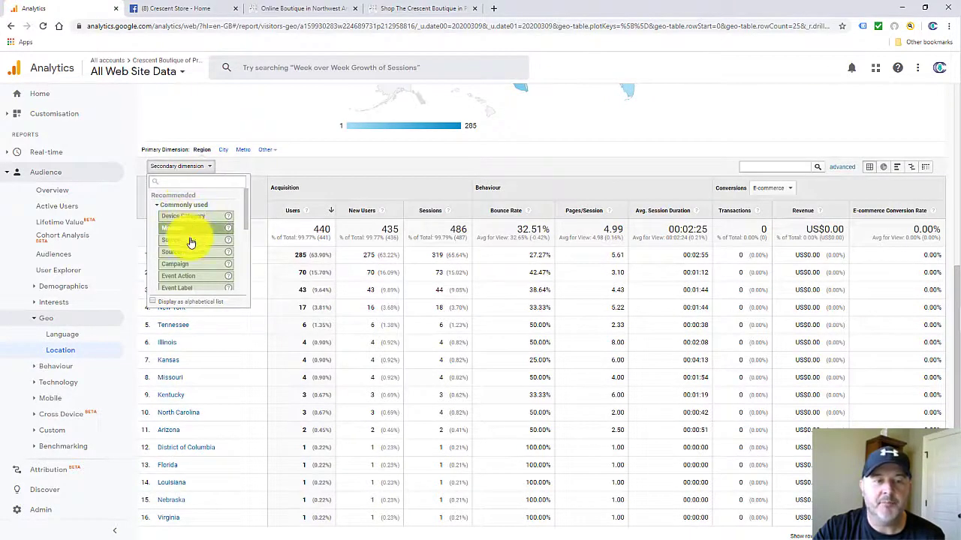
click(185, 253)
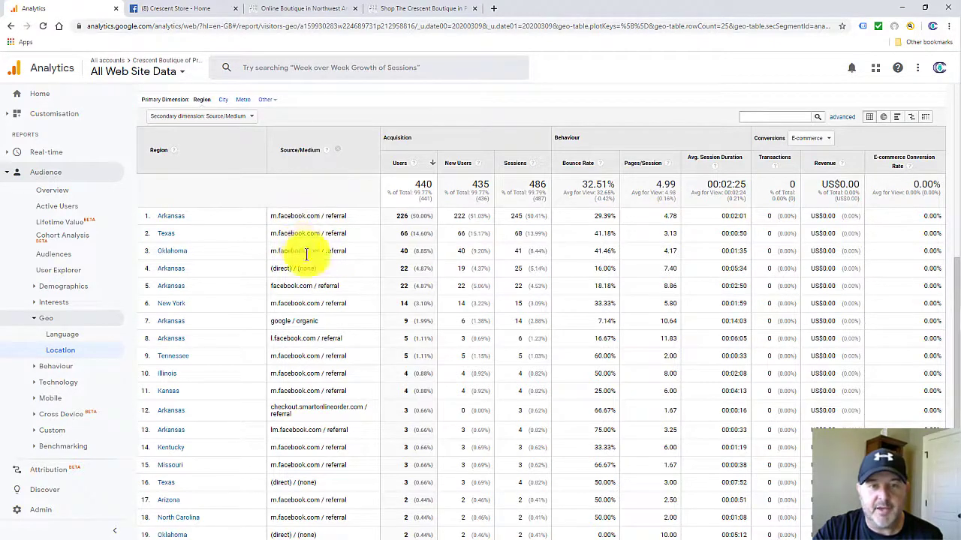
Examine which sources and mediums bring the visitors from each region in the table.
scroll(305, 355, down, 2)
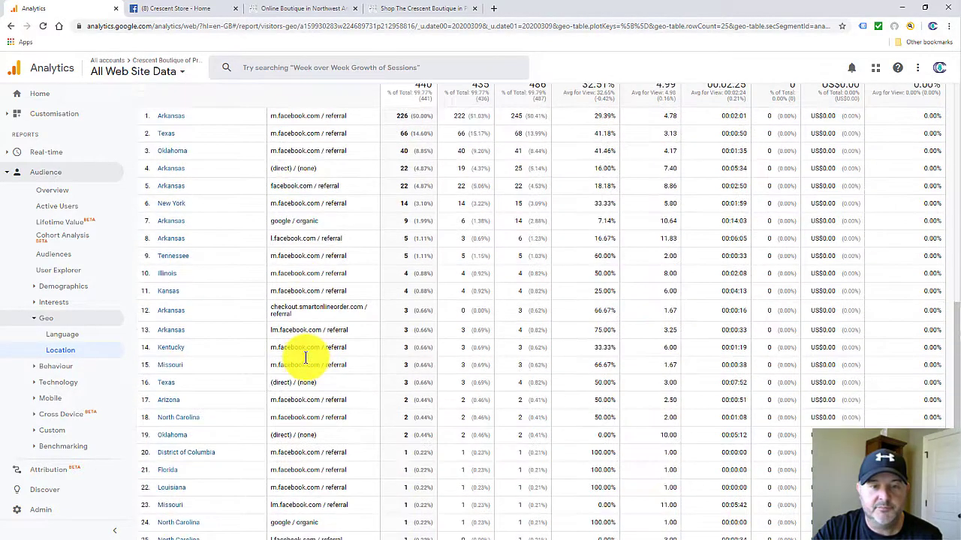
scroll(328, 375, down, 1)
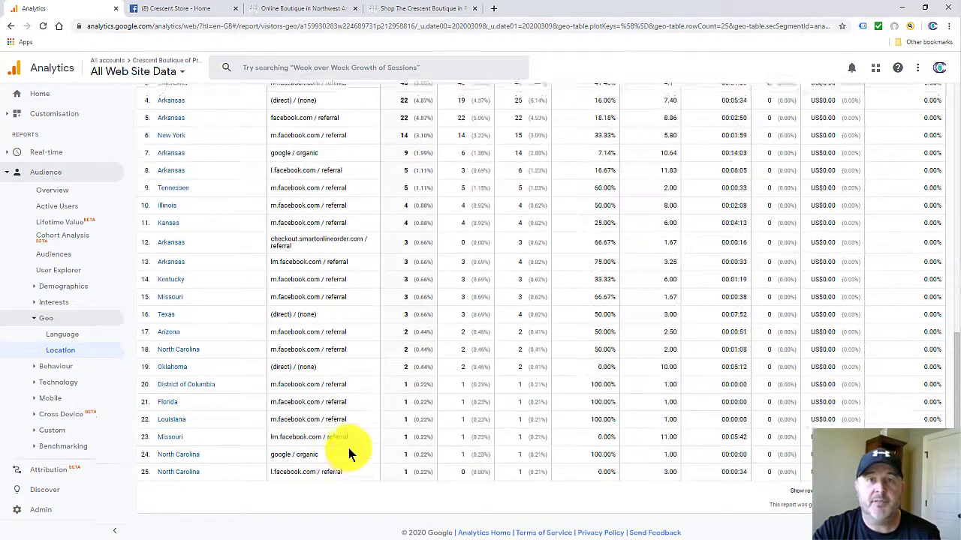
scroll(349, 454, up, 2)
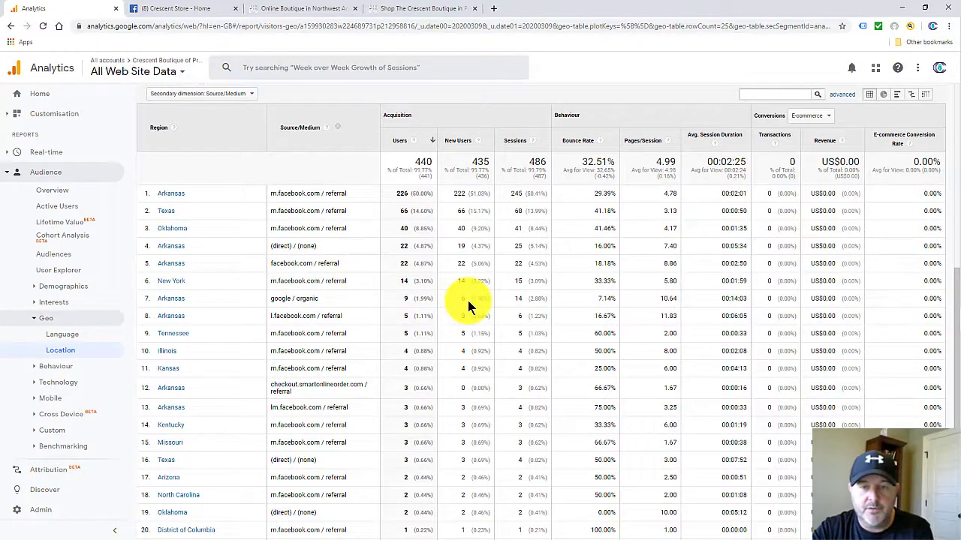
scroll(468, 306, down, 2)
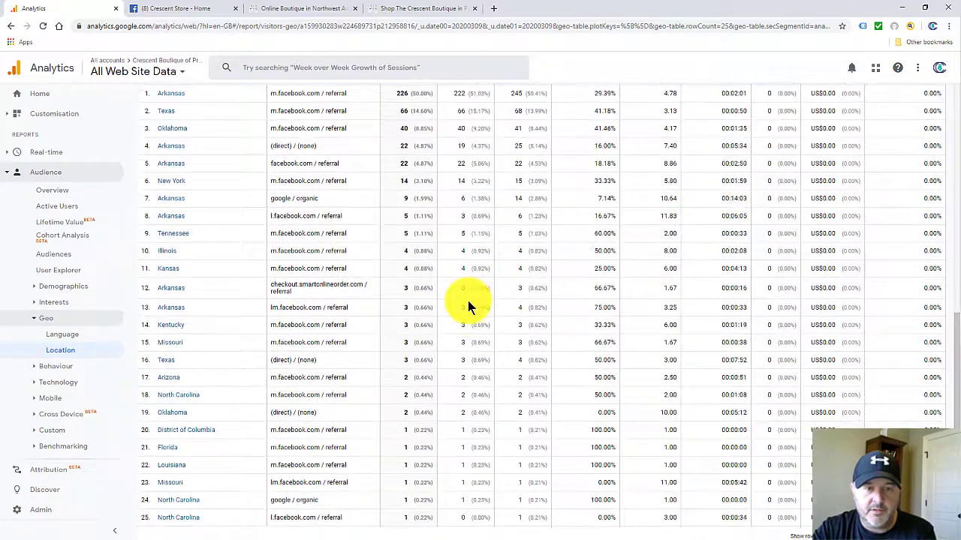
scroll(468, 306, down, 1)
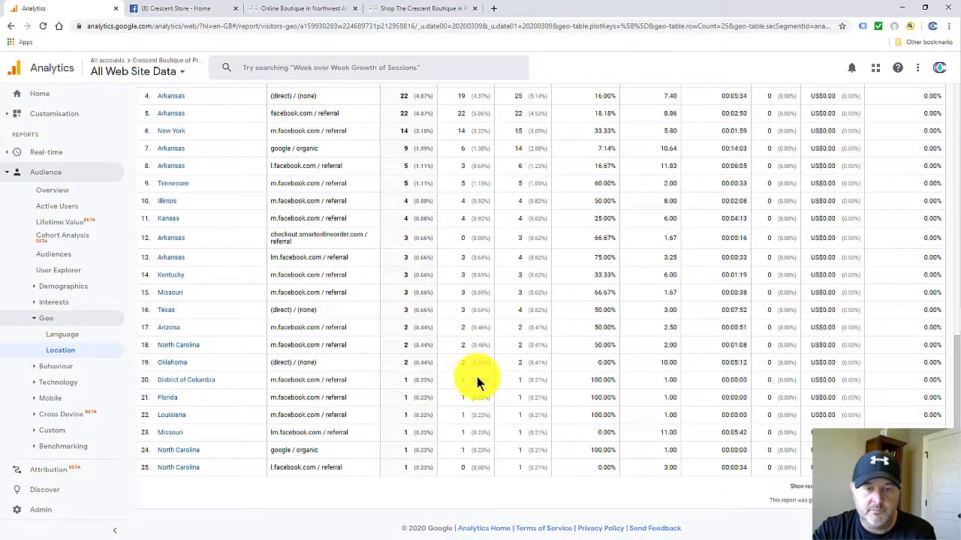
scroll(478, 383, up, 1)
scroll(471, 386, up, 1)
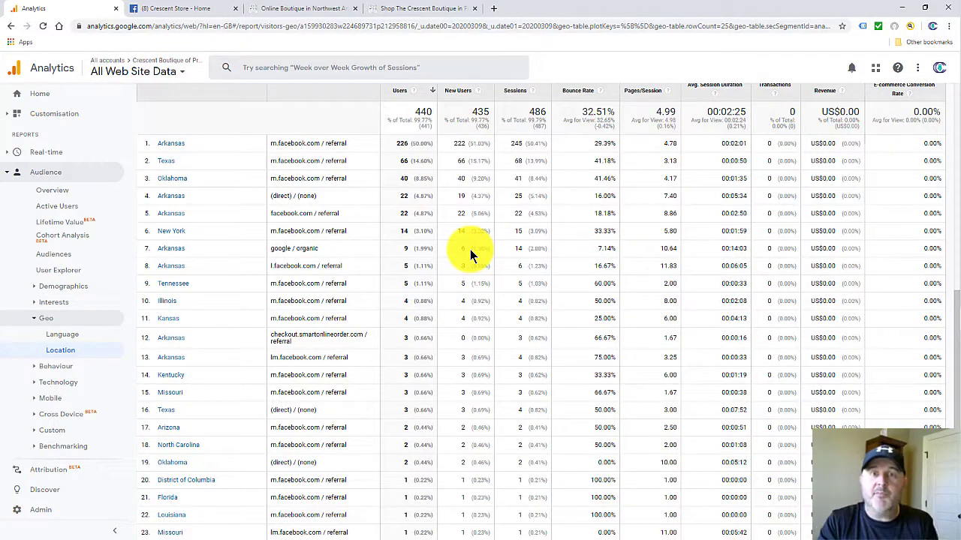
scroll(559, 249, up, 3)
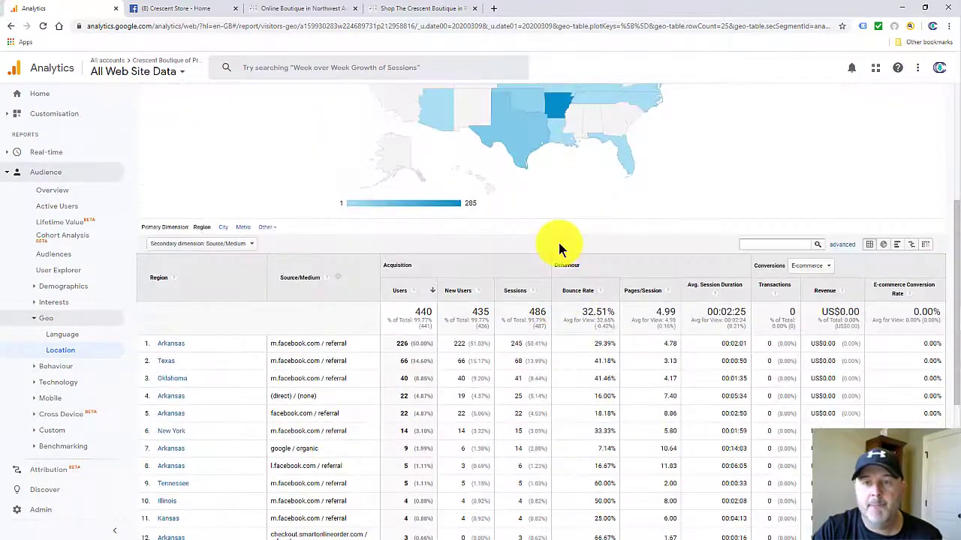
Compare pages per session and average session duration across the region and traffic source rows.
scroll(571, 235, down, 2)
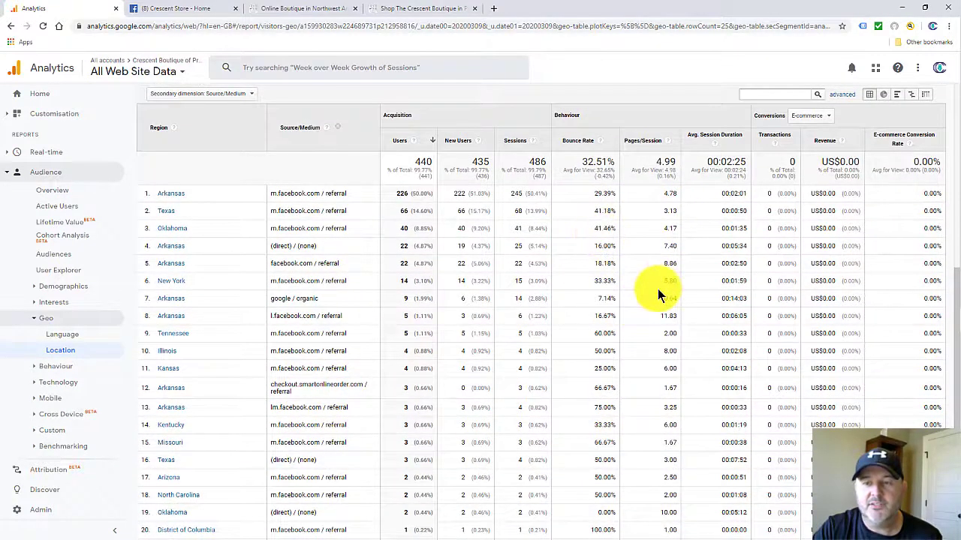
scroll(659, 295, down, 1)
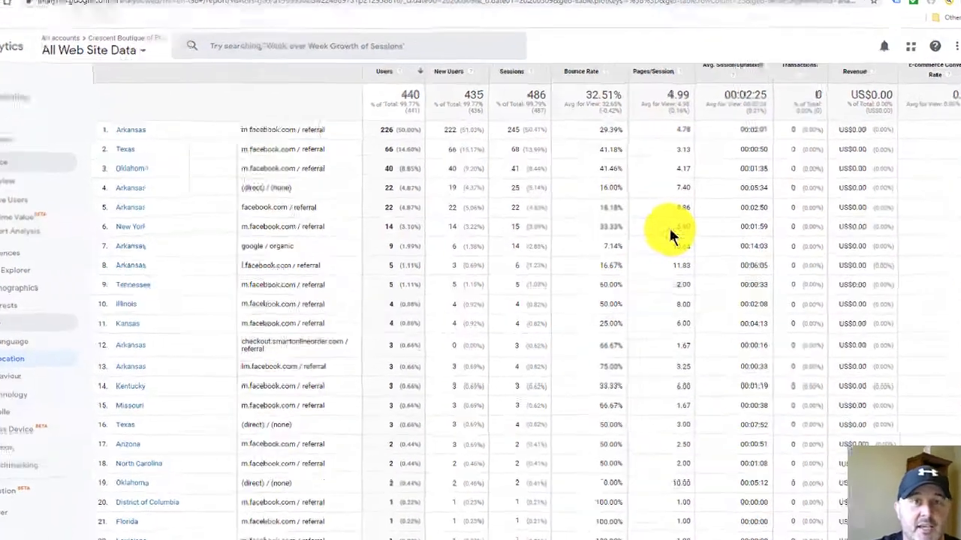
scroll(763, 196, down, 1)
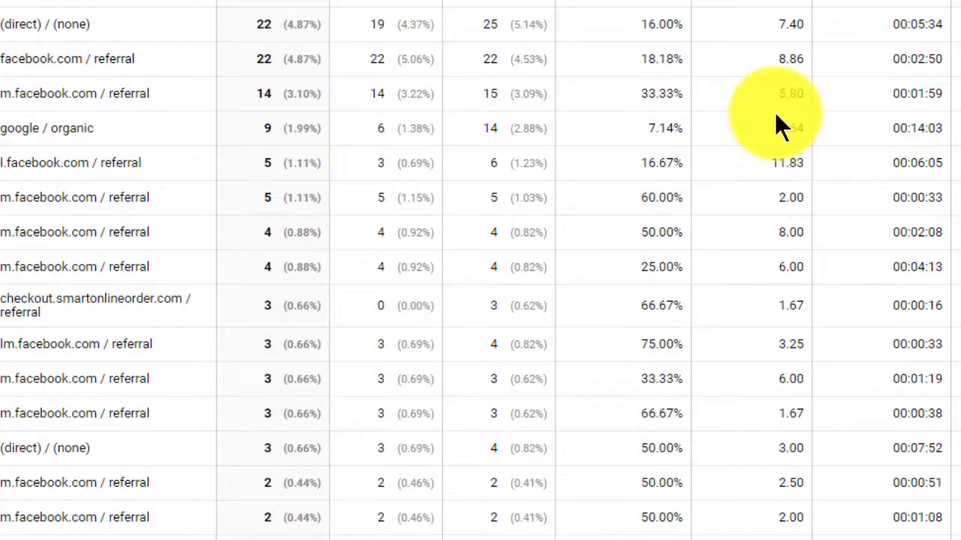
scroll(774, 117, up, 2)
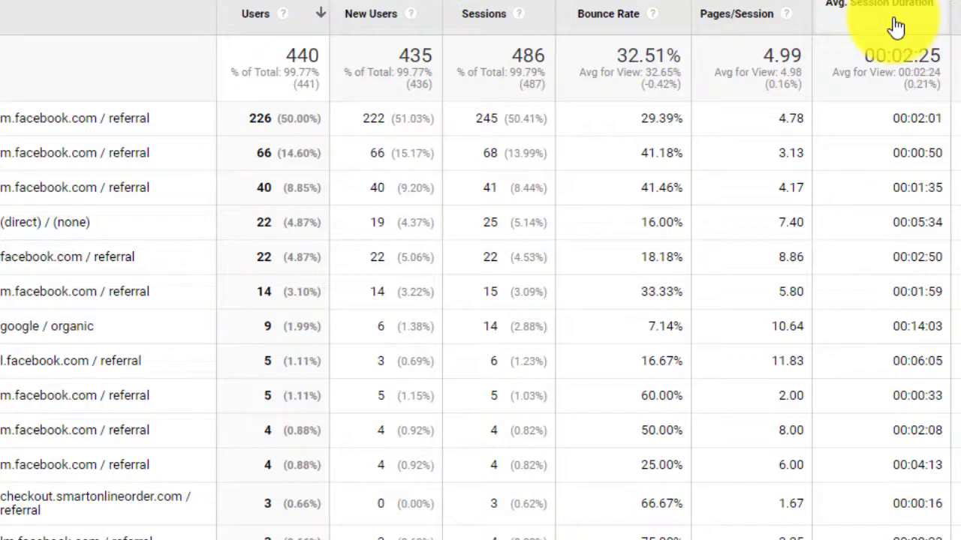
scroll(895, 136, down, 1)
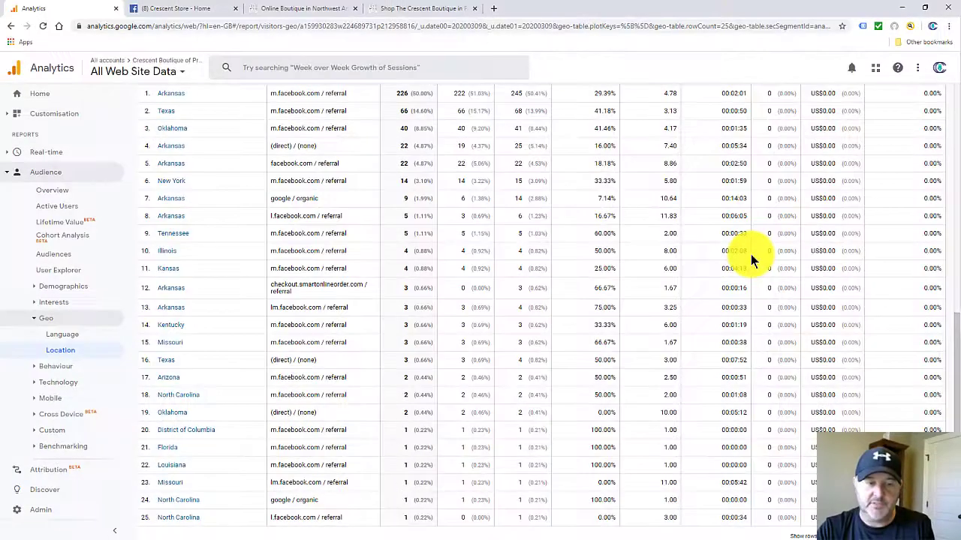
scroll(753, 259, down, 1)
scroll(753, 259, down, 1)
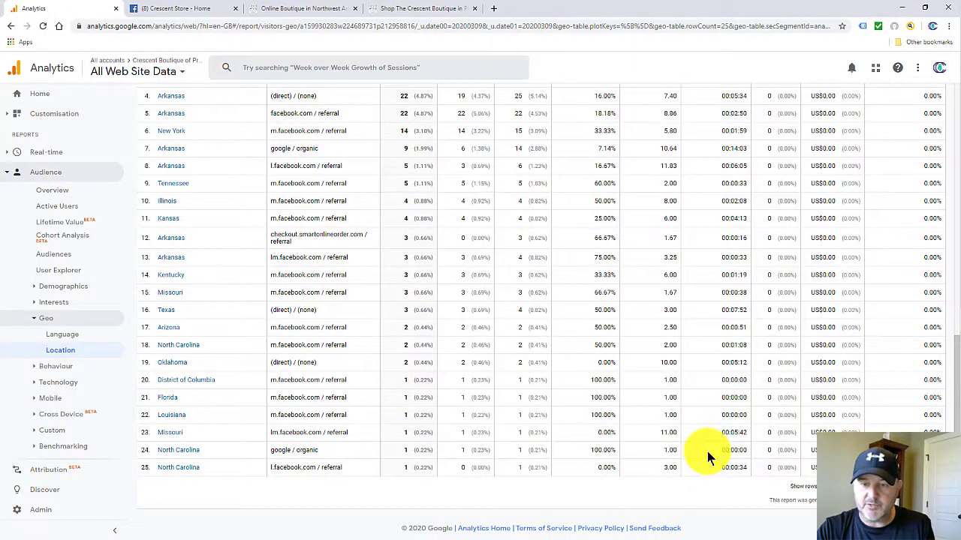
scroll(707, 451, up, 3)
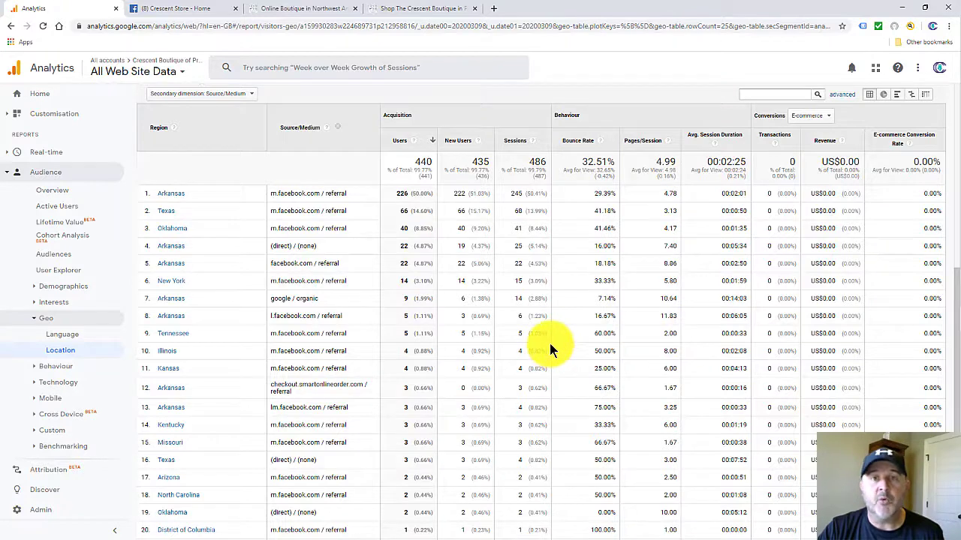
scroll(550, 349, up, 5)
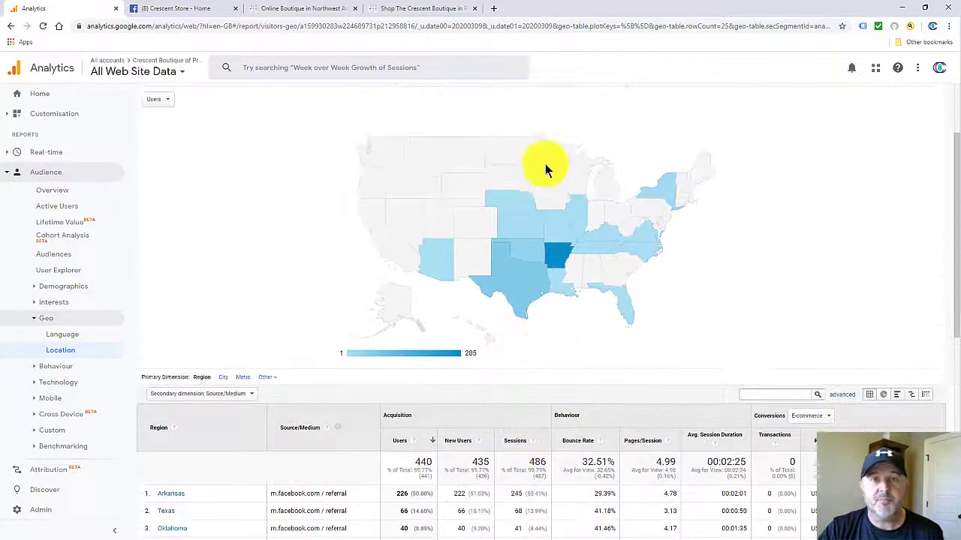
Switch to the Crescent Store website and look over its Apparel and Jeans product categories.
click(404, 15)
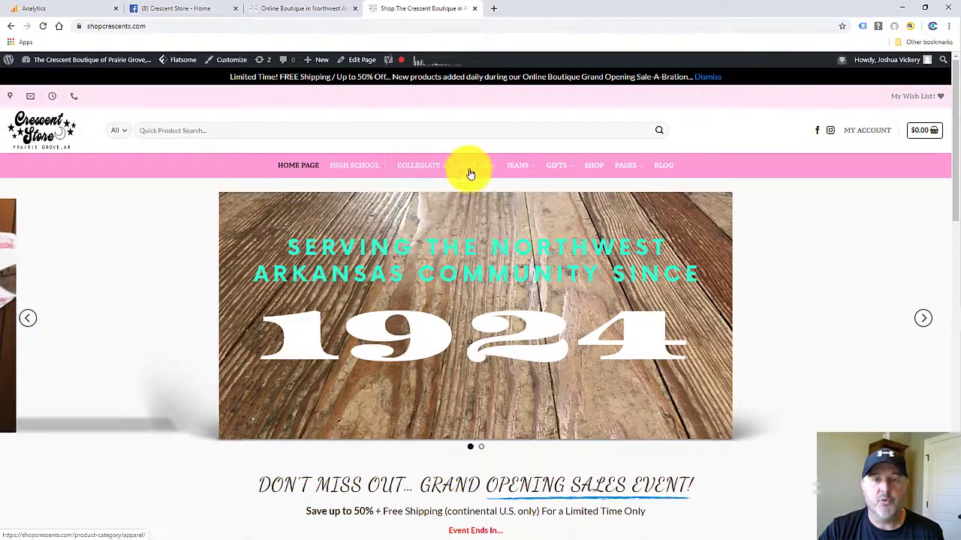
mouse_move(549, 170)
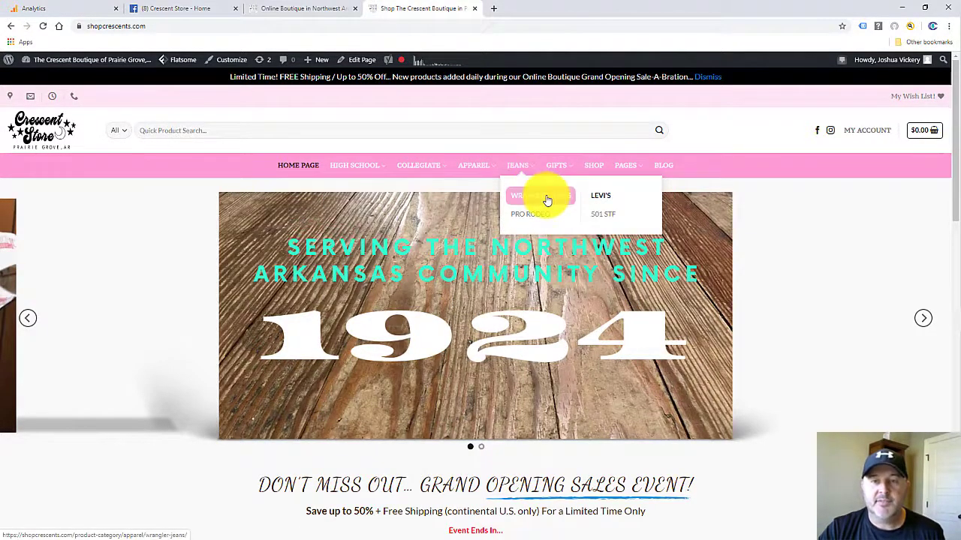
mouse_move(489, 171)
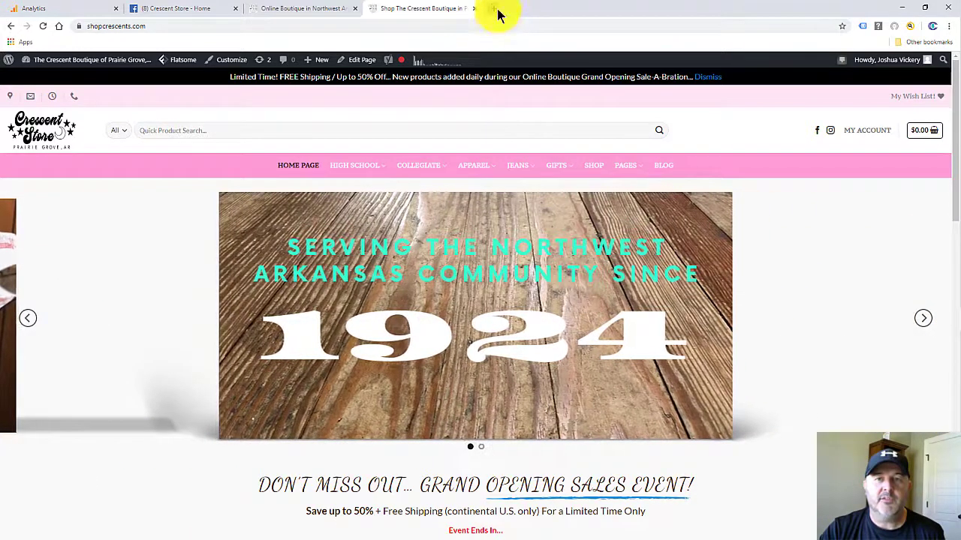
Search Google for "carhartt apparel northwest arkansas" in a new browser tab.
click(494, 9)
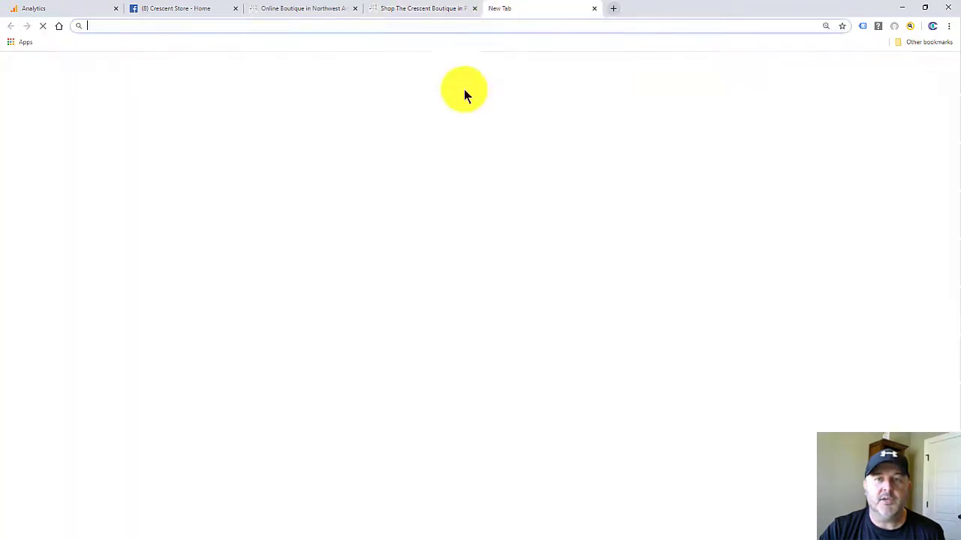
click(404, 249)
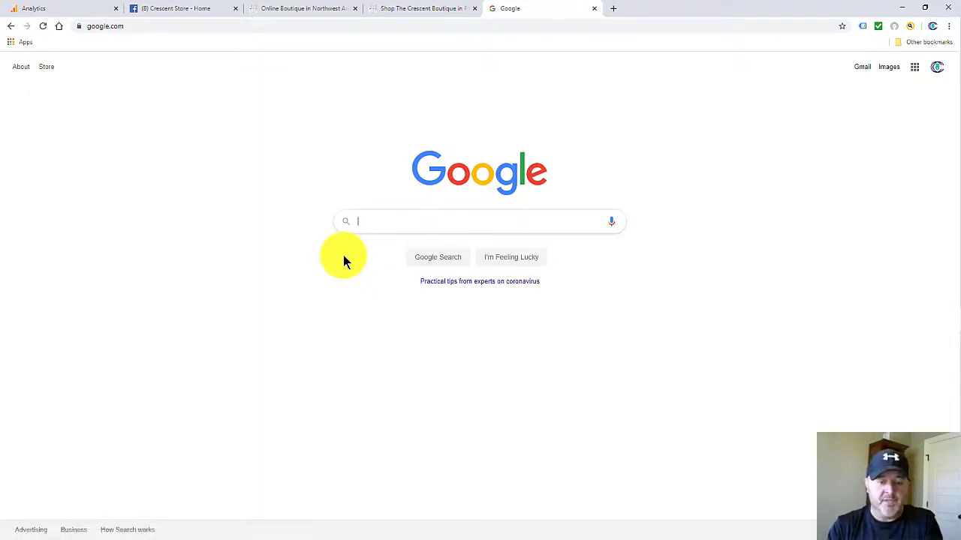
text(car)
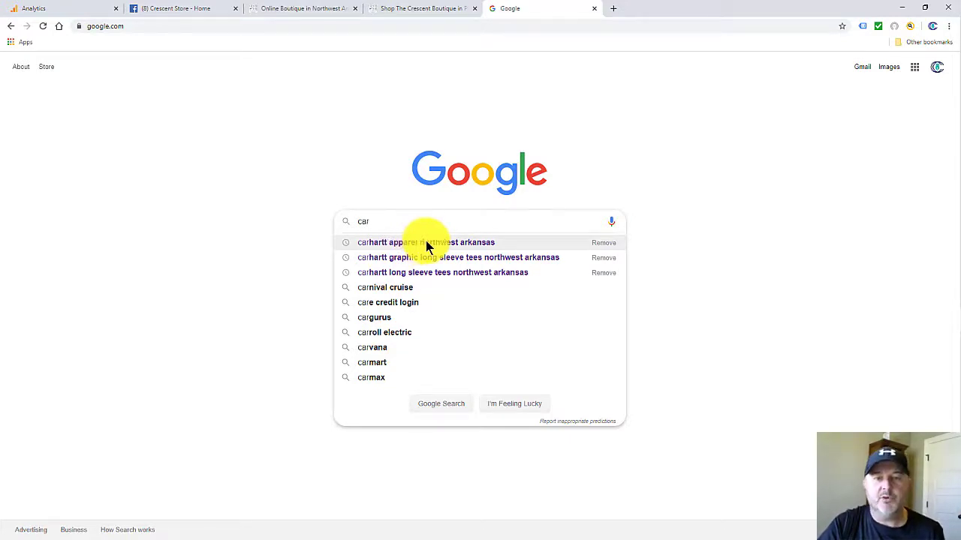
click(425, 244)
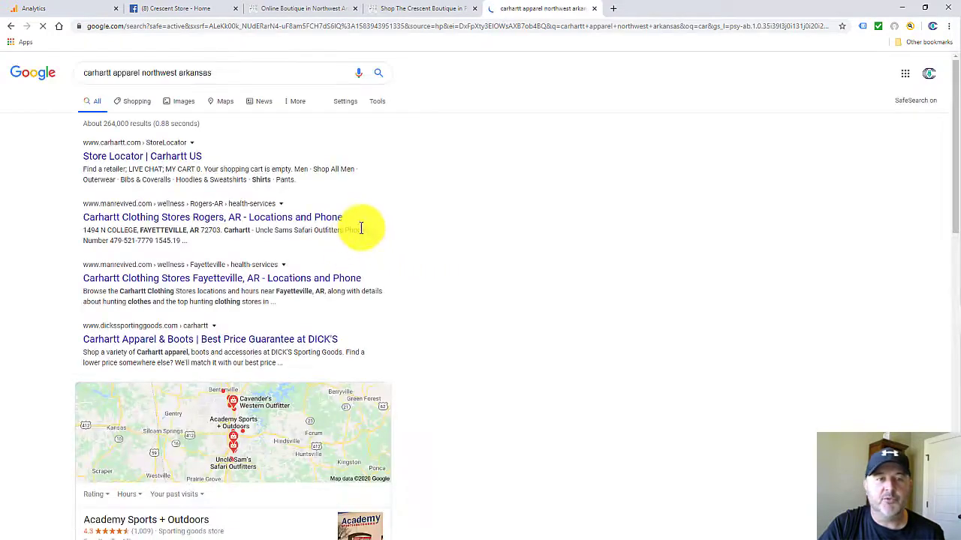